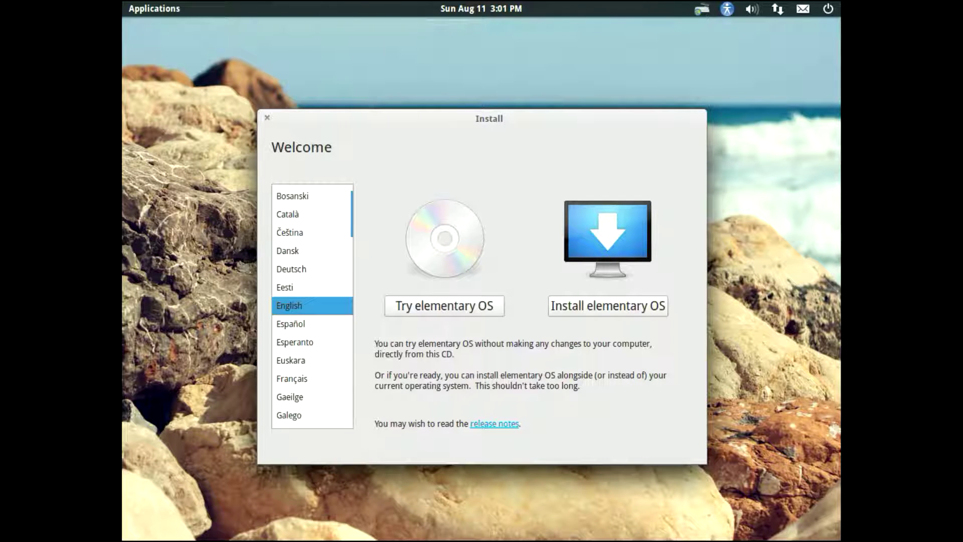
Step: Set the installer language to Español and start installing elementary OS
left_click(294, 323)
left_click(301, 305)
left_click(305, 324)
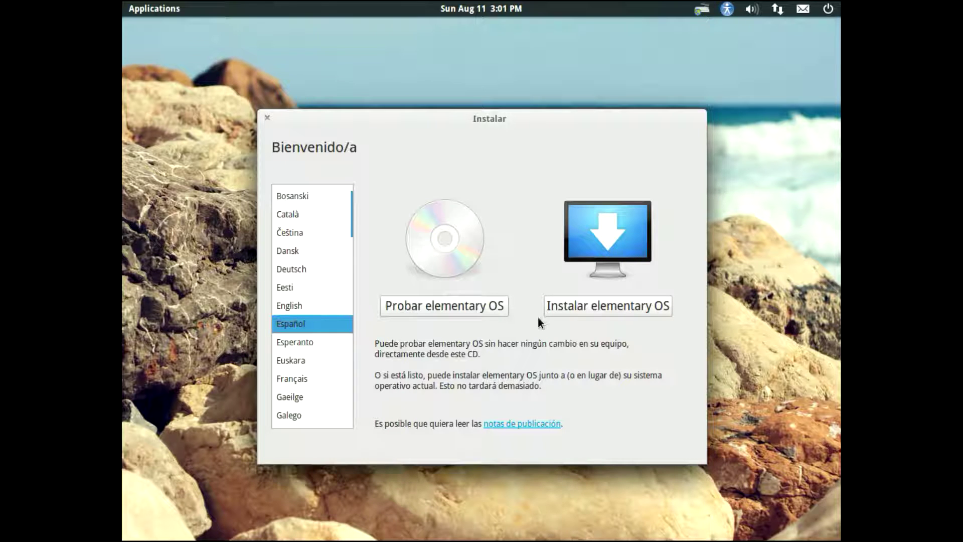
left_click(561, 308)
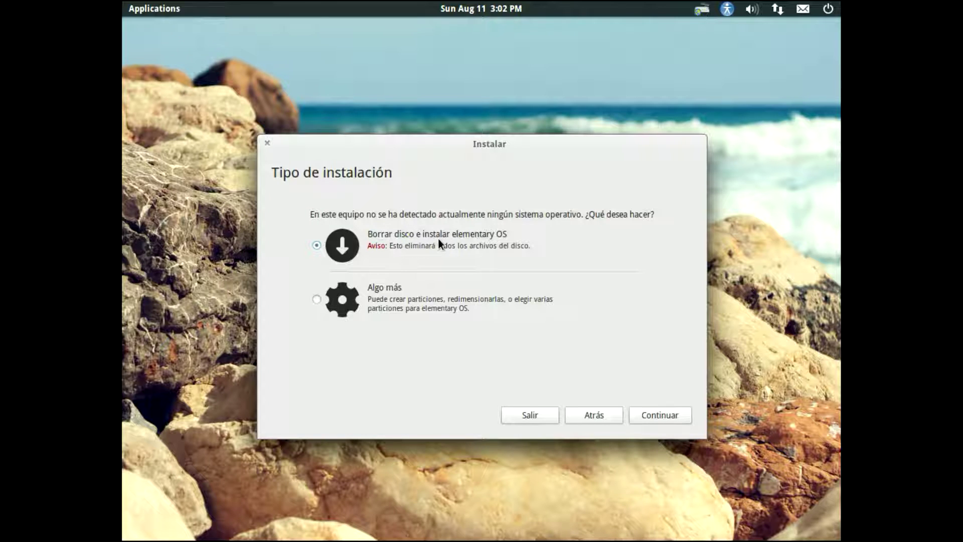
Step: Choose 'Algo más', give /dev/sda a new partition table, and add a partition in its 8589 MB free space
left_click(317, 300)
left_click(650, 410)
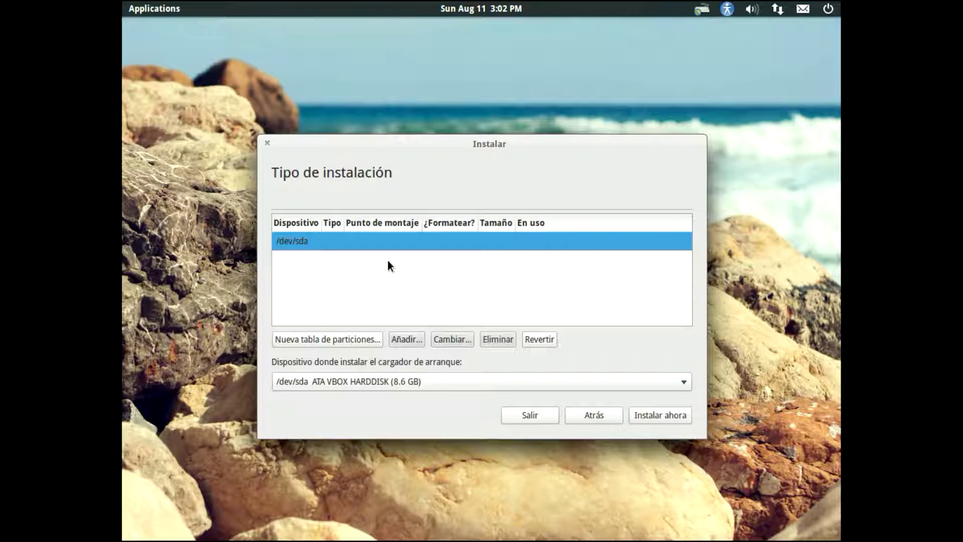
left_click(336, 339)
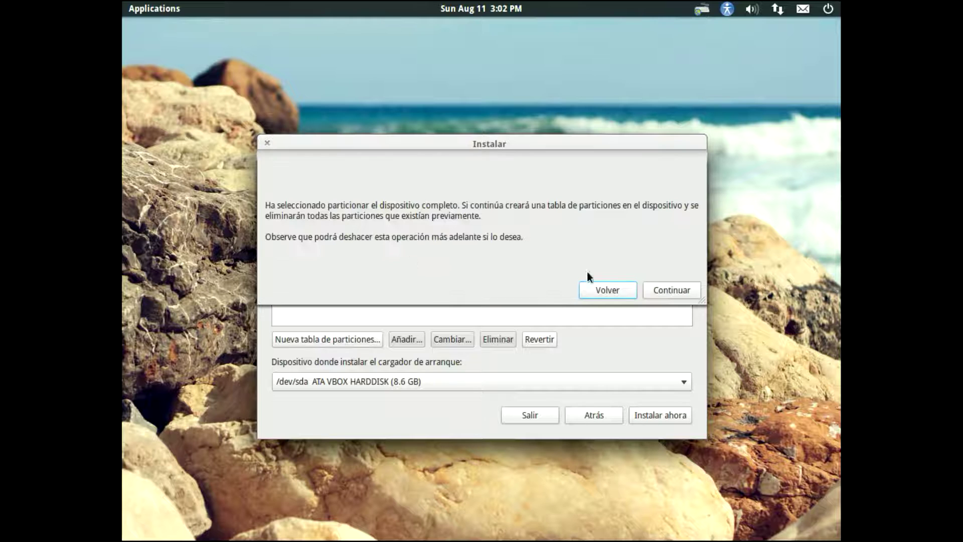
left_click(661, 292)
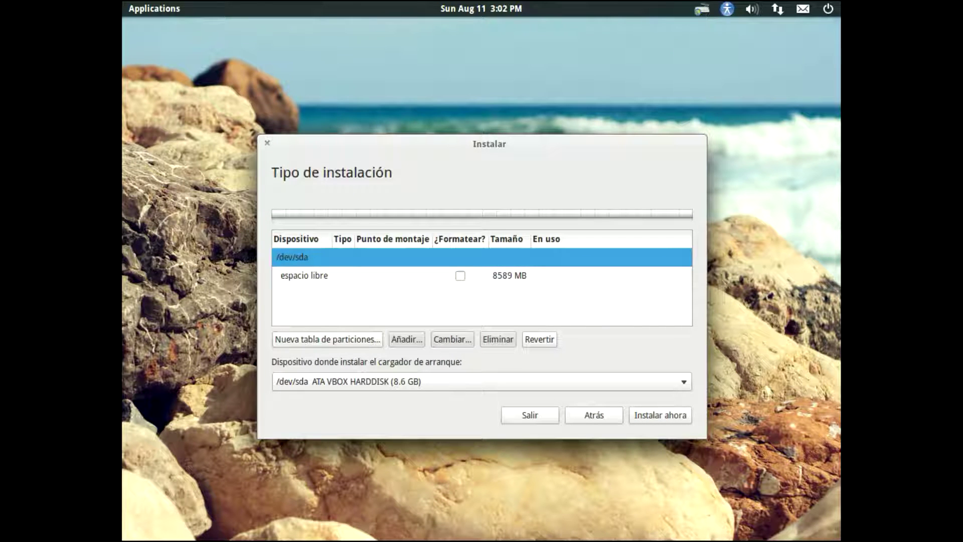
left_click(401, 273)
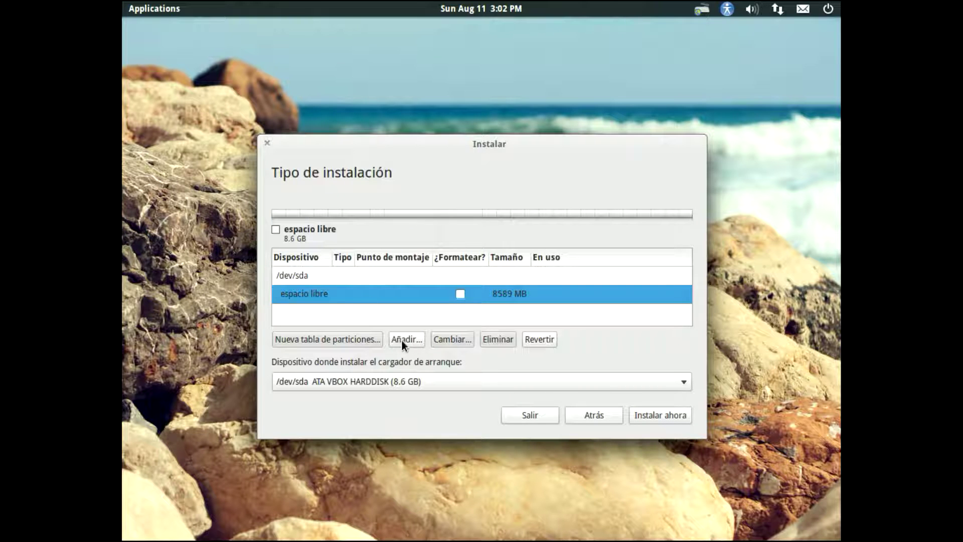
left_click(404, 339)
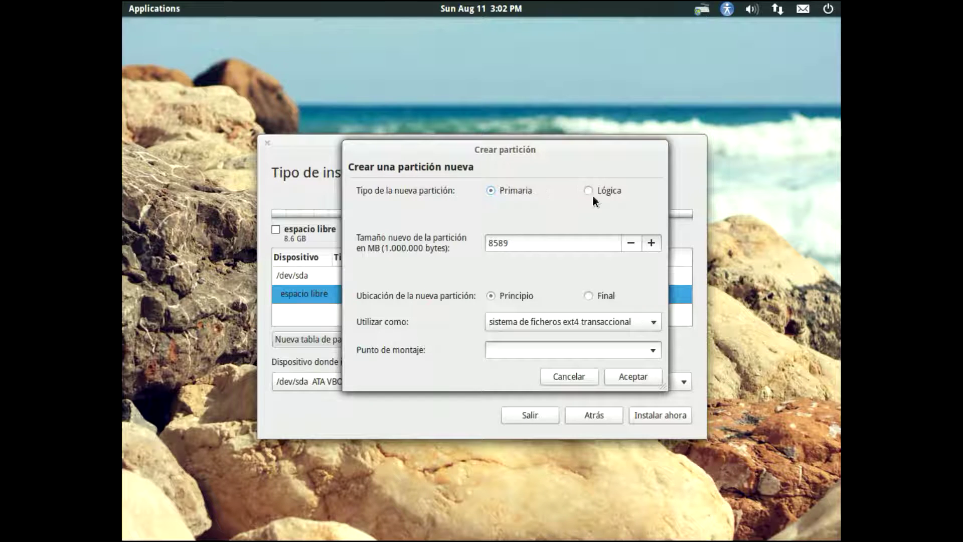
Step: In Crear partición, browse the filesystem and mount point lists, then set 'área de intercambio' and accept
left_click(572, 321)
left_click(634, 321)
left_click(653, 350)
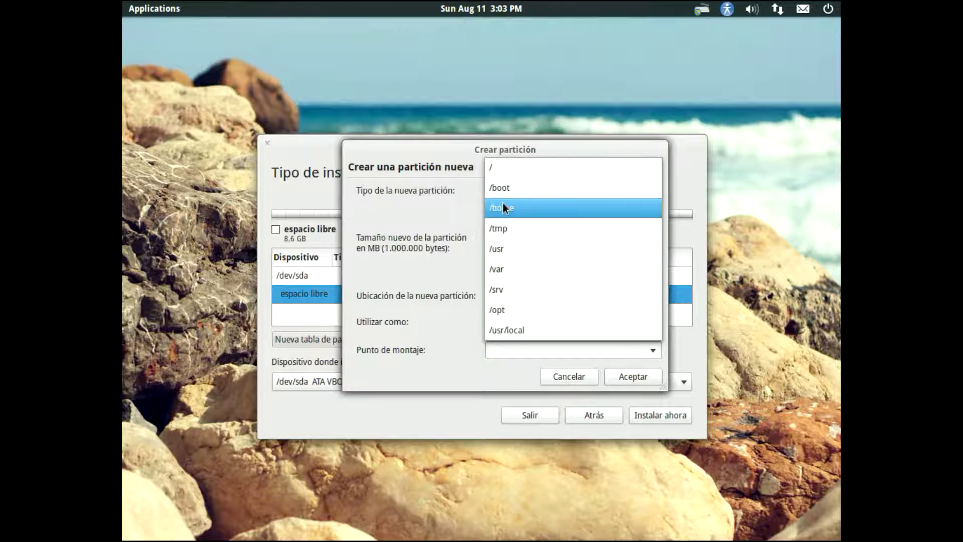
left_click(463, 342)
left_click(517, 322)
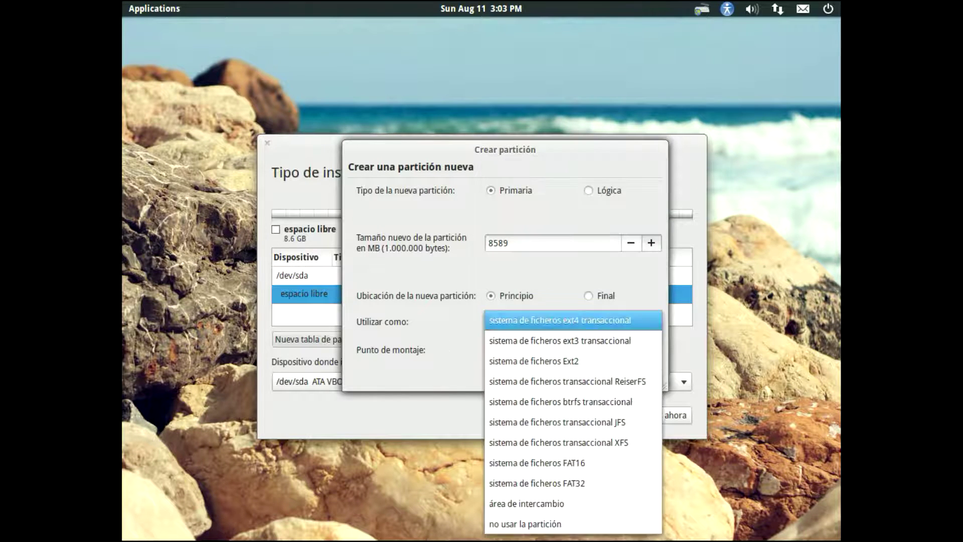
left_click(550, 503)
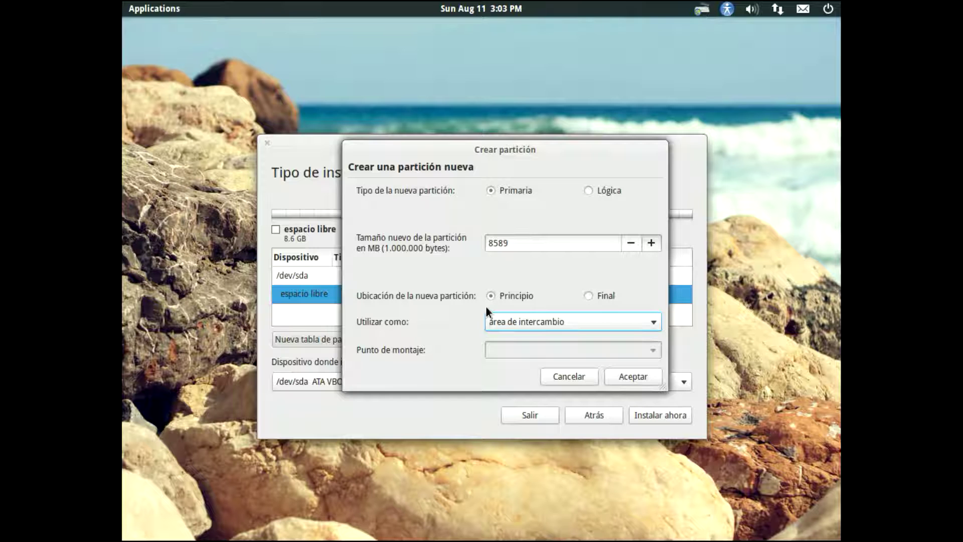
left_click(576, 378)
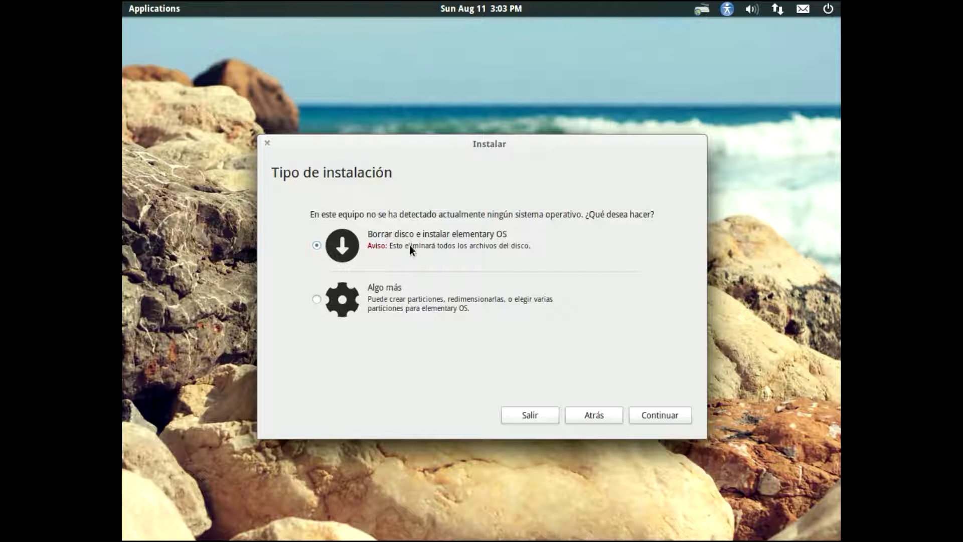
Step: Confirm 'Borrar disco e instalar elementary OS' to use the whole 8.6 GB disk
left_click(655, 413)
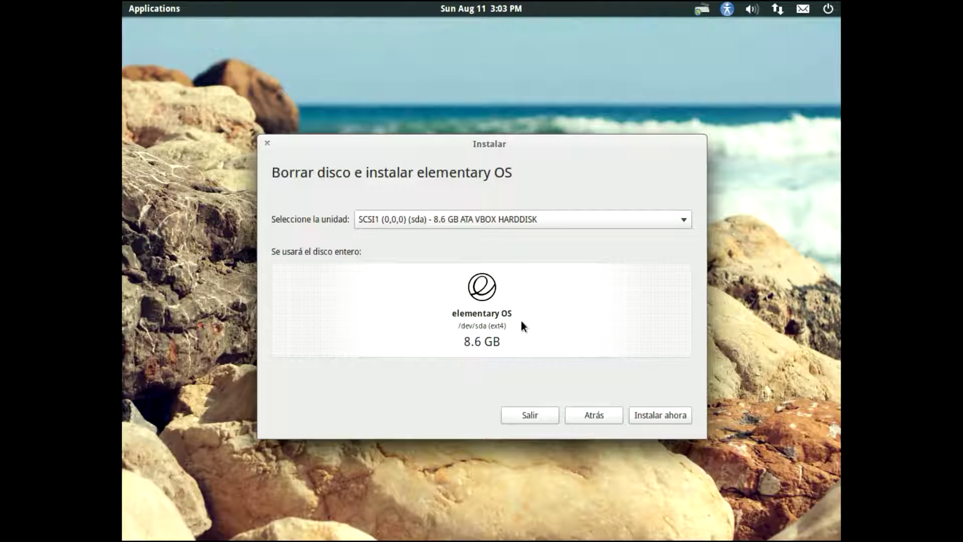
Step: Start the installation on the whole disk and set the location to Oviedo, Asturias, Spain
left_click(641, 415)
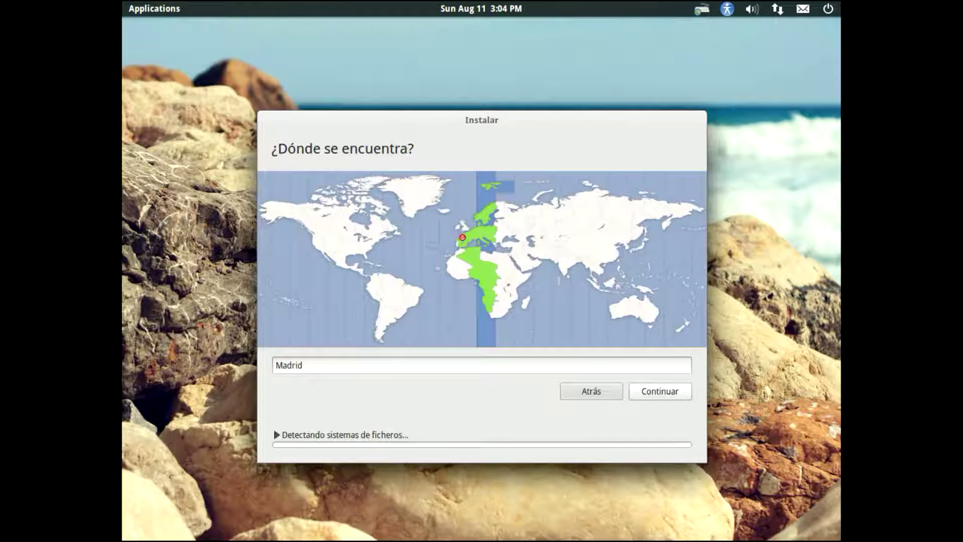
double_click(316, 365)
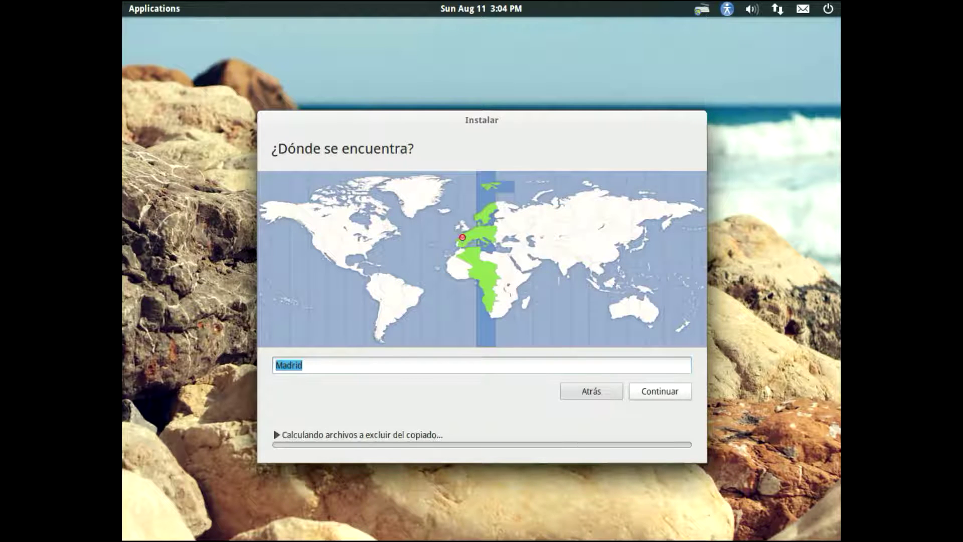
type("oviedo")
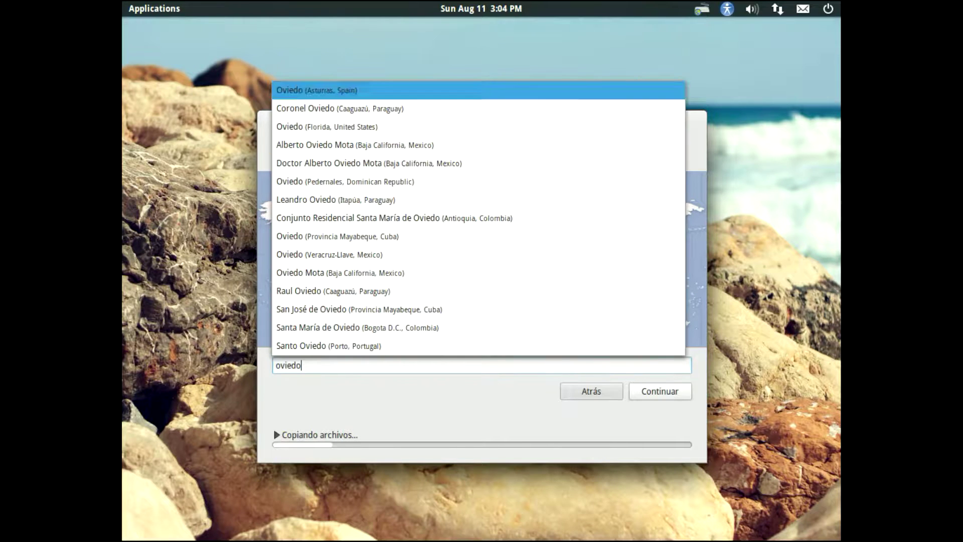
left_click(369, 90)
Step: Keep the Español keyboard layout and enter the user's name on the account page
left_click(666, 392)
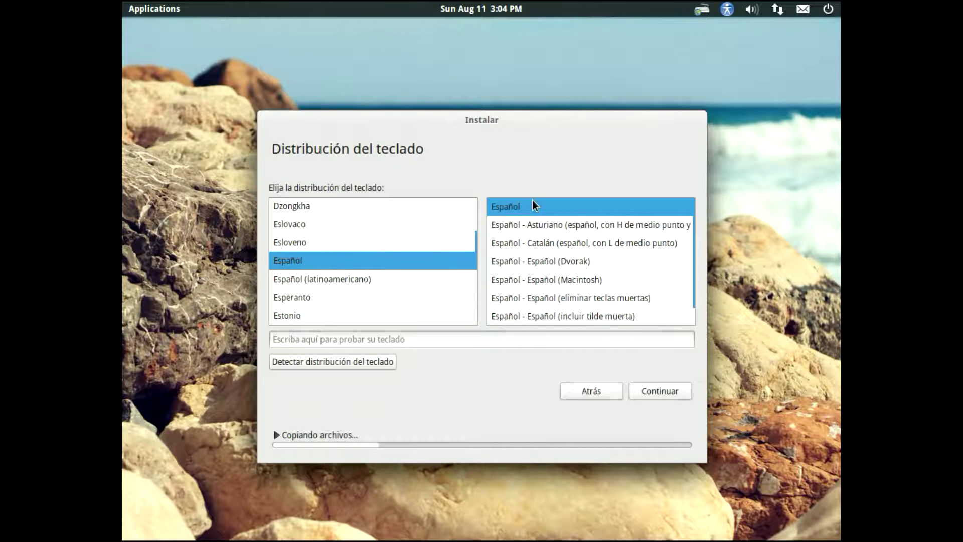
left_click(657, 390)
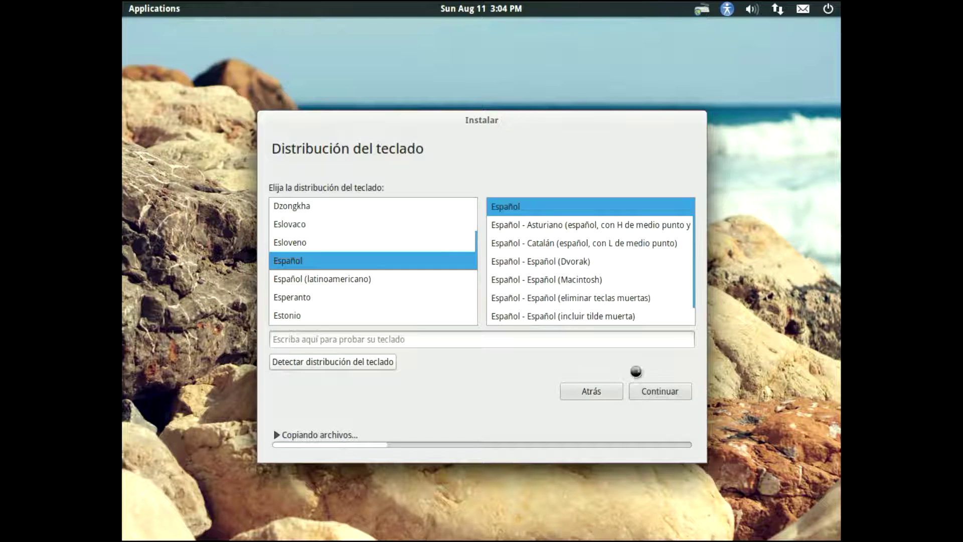
type("jen0f0nte")
Step: Set the computer name to unade25
key("Tab")
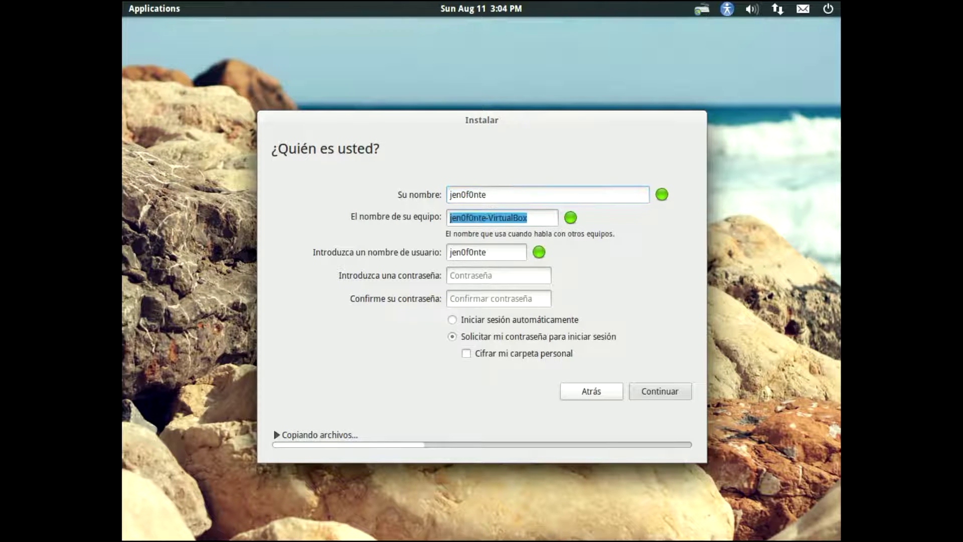
type("unade25")
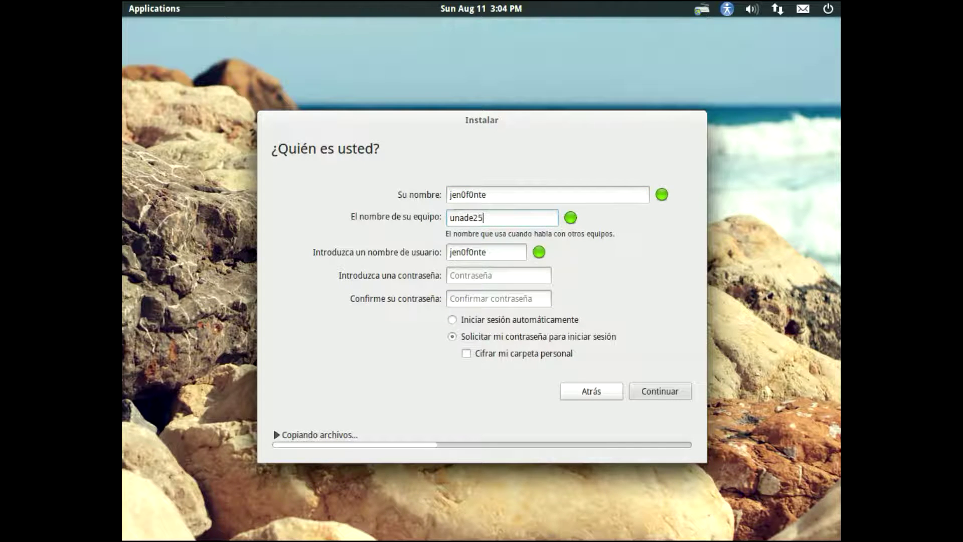
key("Tab")
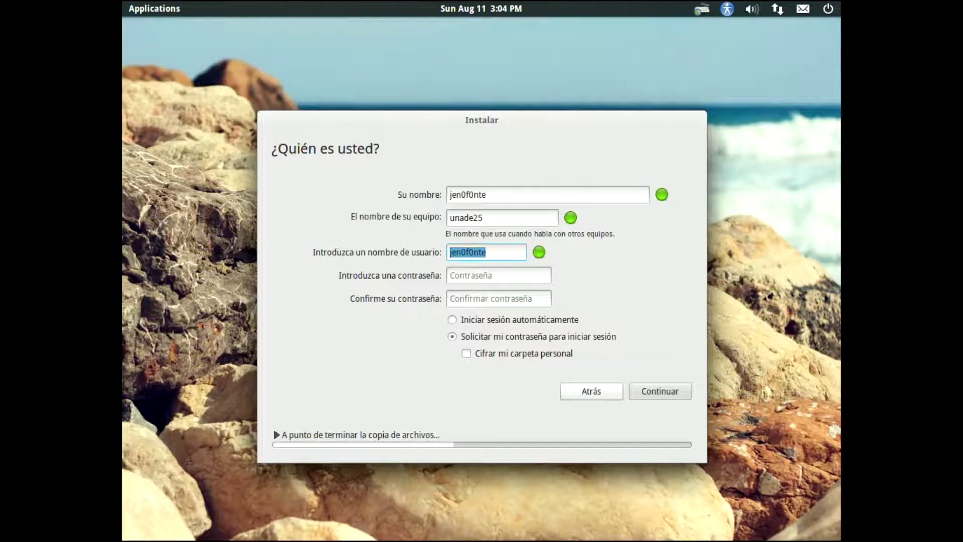
Step: Enter the account password and retype it to confirm
left_click(506, 269)
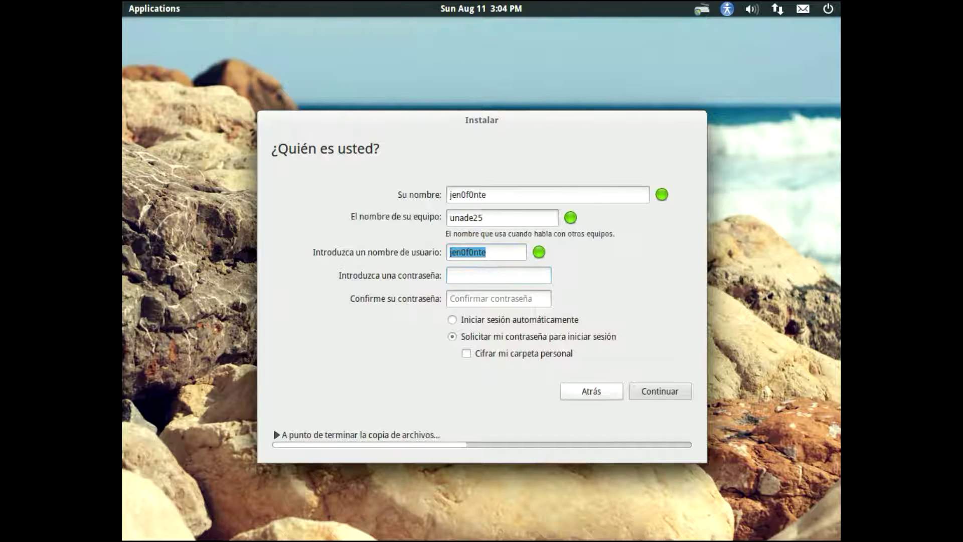
type("***********")
key("Tab")
type("***********")
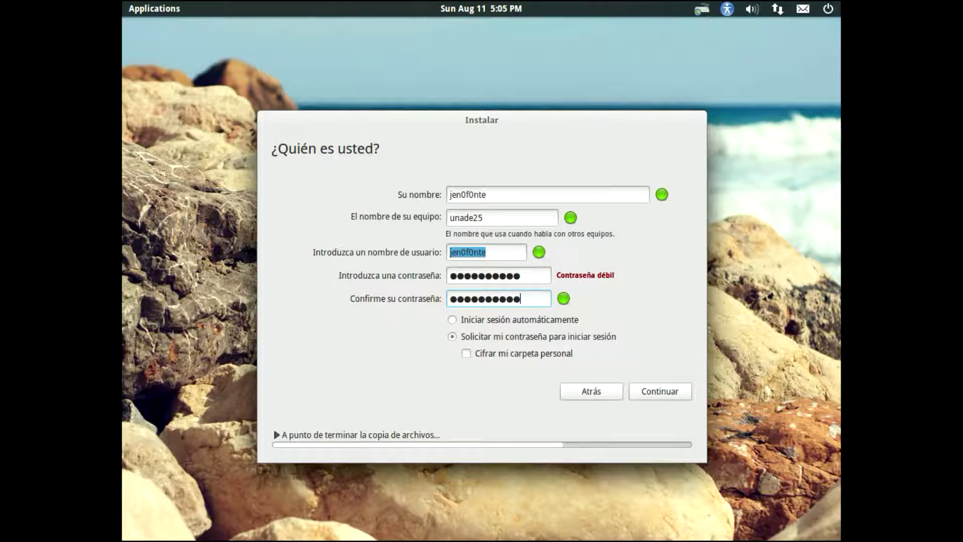
Step: Submit the account details and let the installation run until 'Instalación terminada' appears
left_click(649, 391)
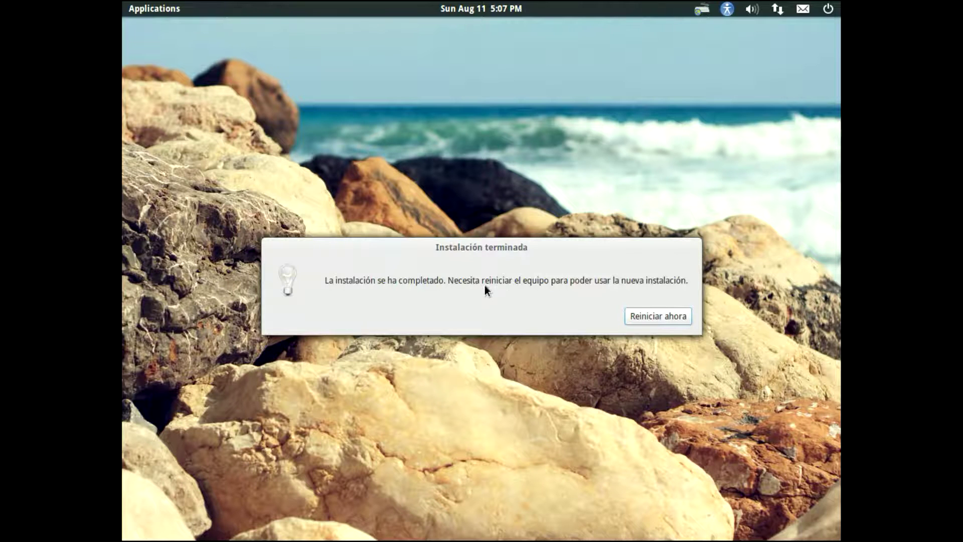
Step: Restart now and confirm the media removal to boot into the new system
left_click(651, 315)
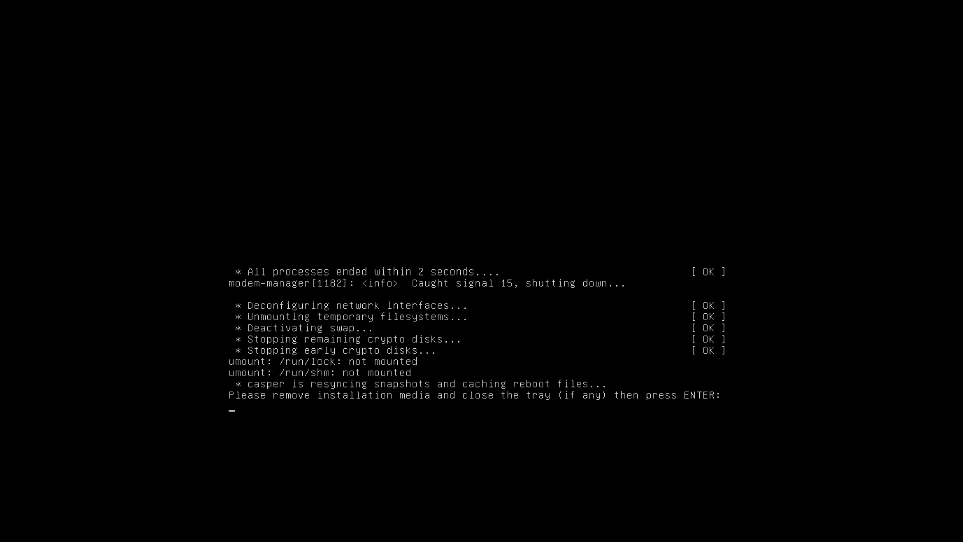
key("Return")
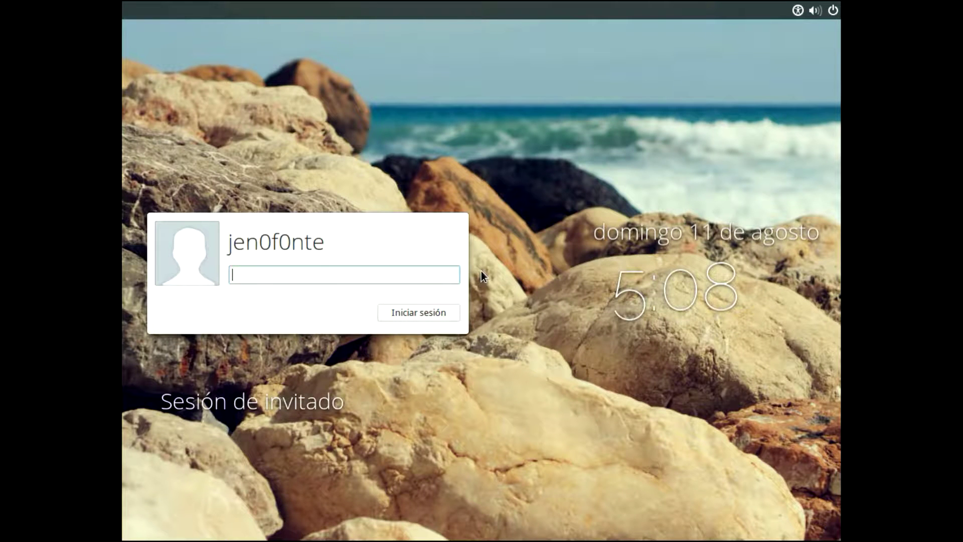
Step: Enter the account password and sign in with Iniciar sesión
type("••••••••••")
left_click(408, 307)
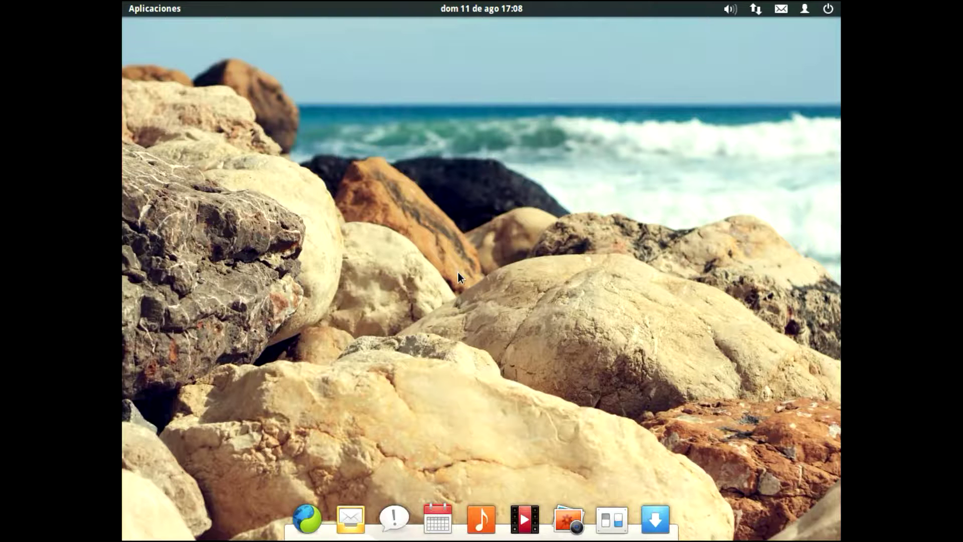
Step: Launch Gestor de actualizaciones from Aplicaciones and check for updates
left_click(149, 10)
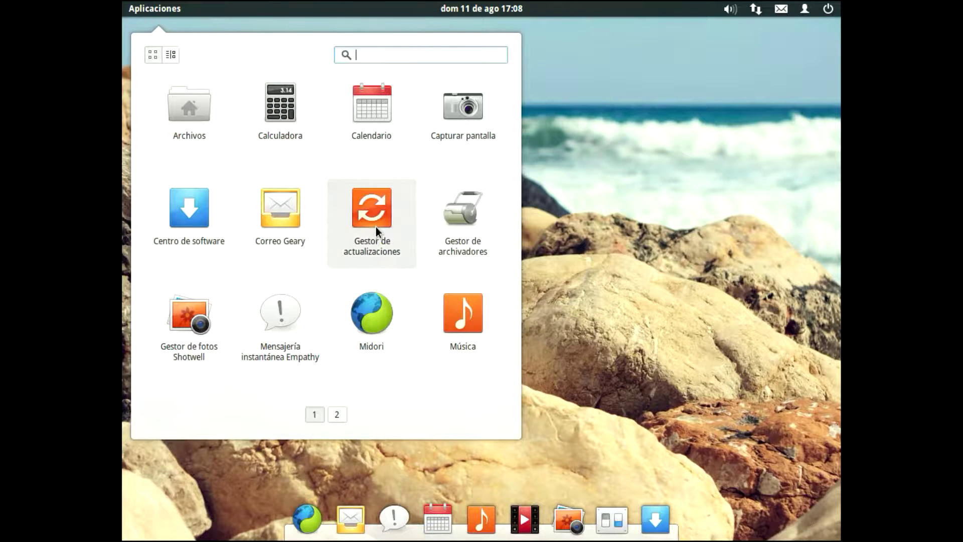
left_click(375, 226)
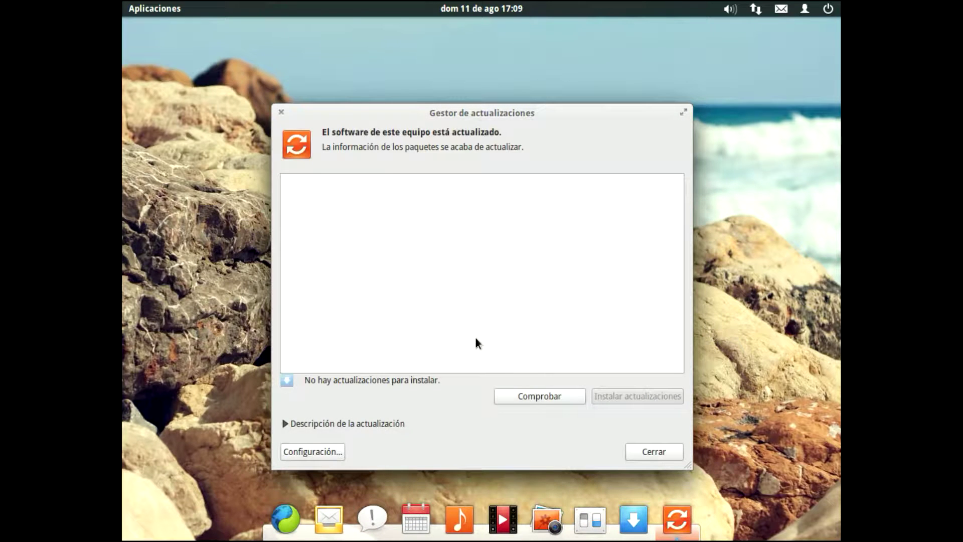
left_click(553, 389)
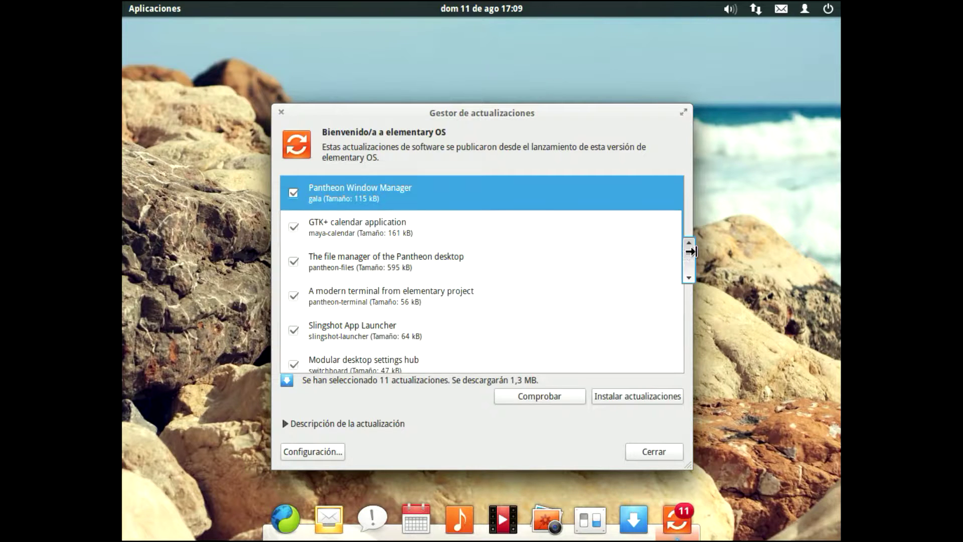
Step: Review the 11 available updates, then close the Update Manager
scroll(693, 332, "down", 5)
scroll(693, 348, "up", 6)
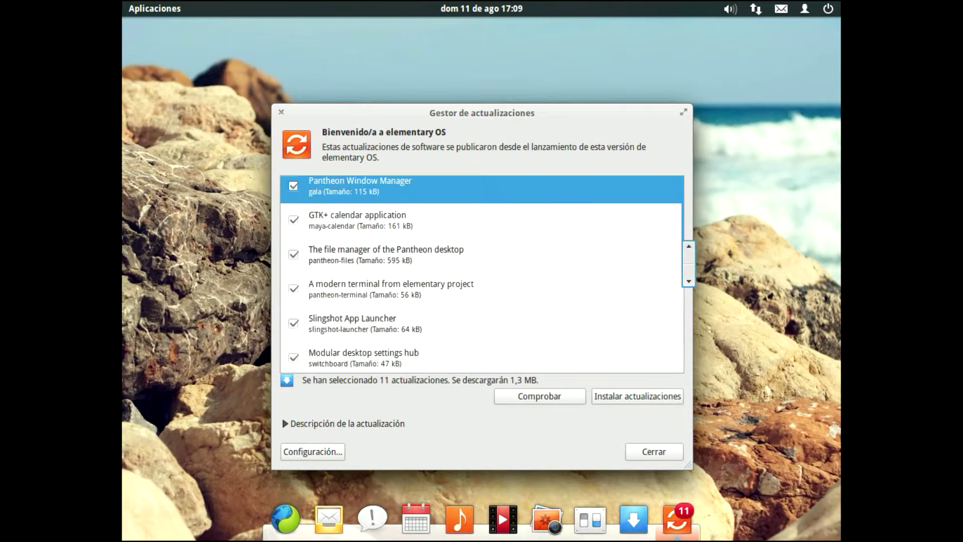
scroll(687, 251, "down", 6)
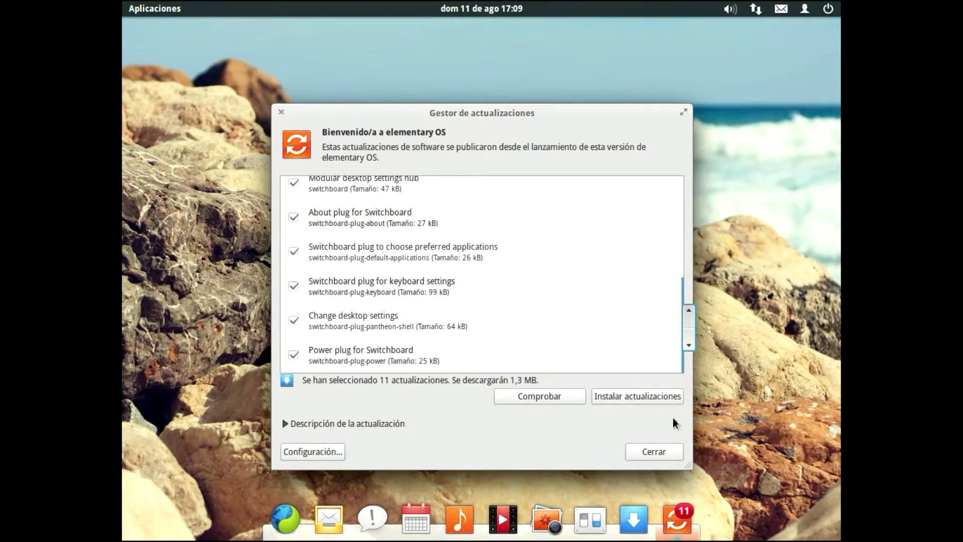
left_click(652, 453)
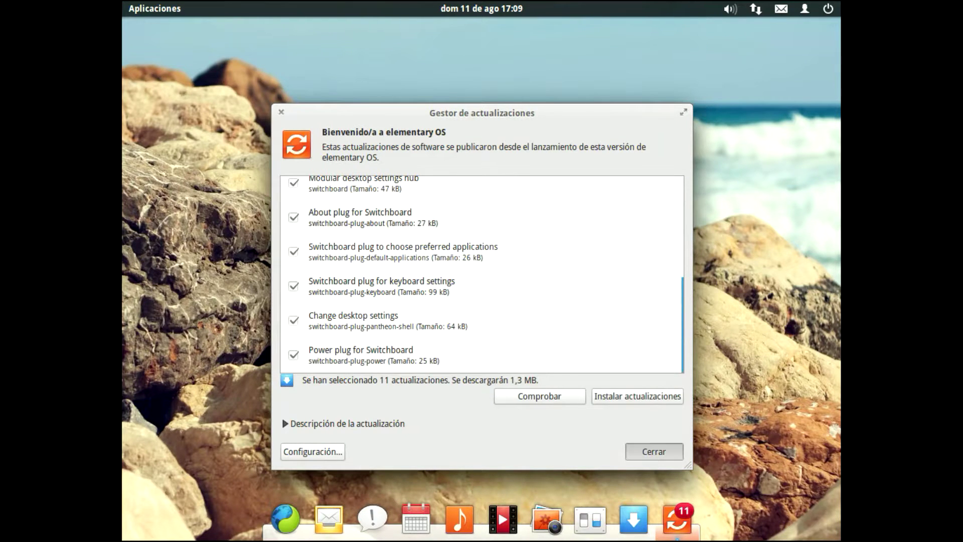